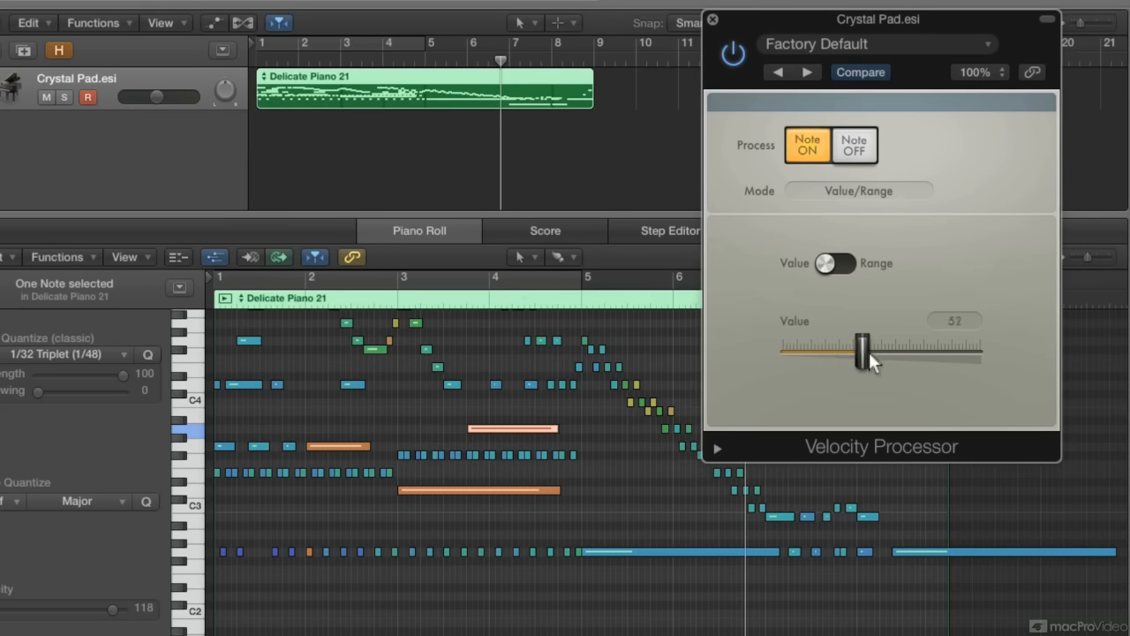
Step: Lower the fixed velocity Value in the Velocity Processor and play the region from the start
drag(868, 352, 828, 351)
key(Return)
key(space)
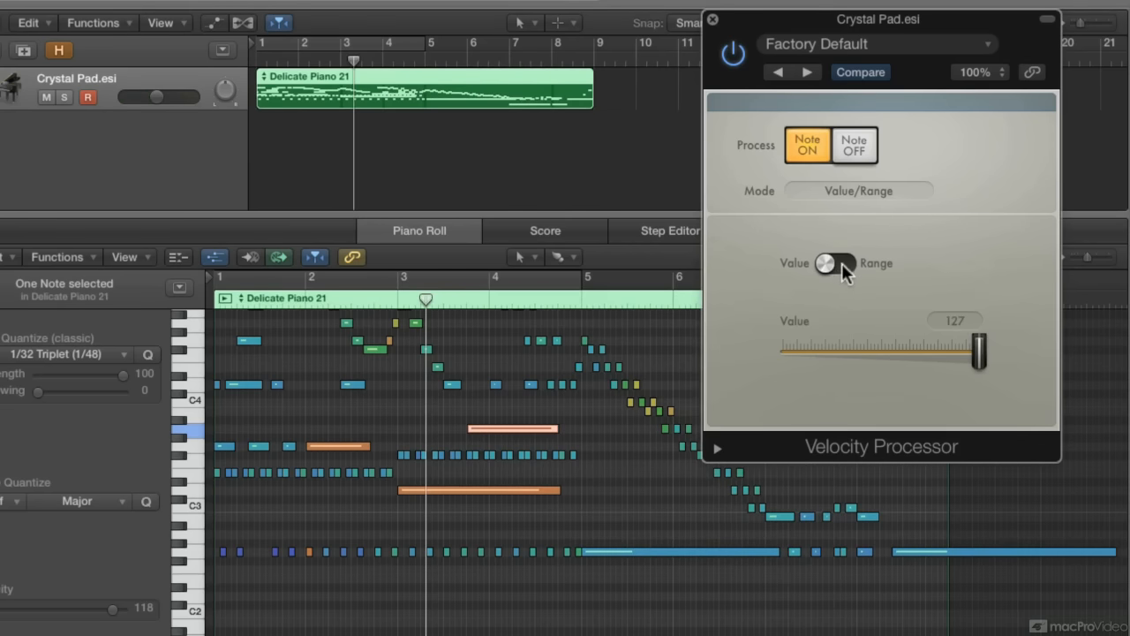
Step: Switch the Velocity Processor from Value to Range, limit velocities to 35–75, and play the region from the start
click(835, 264)
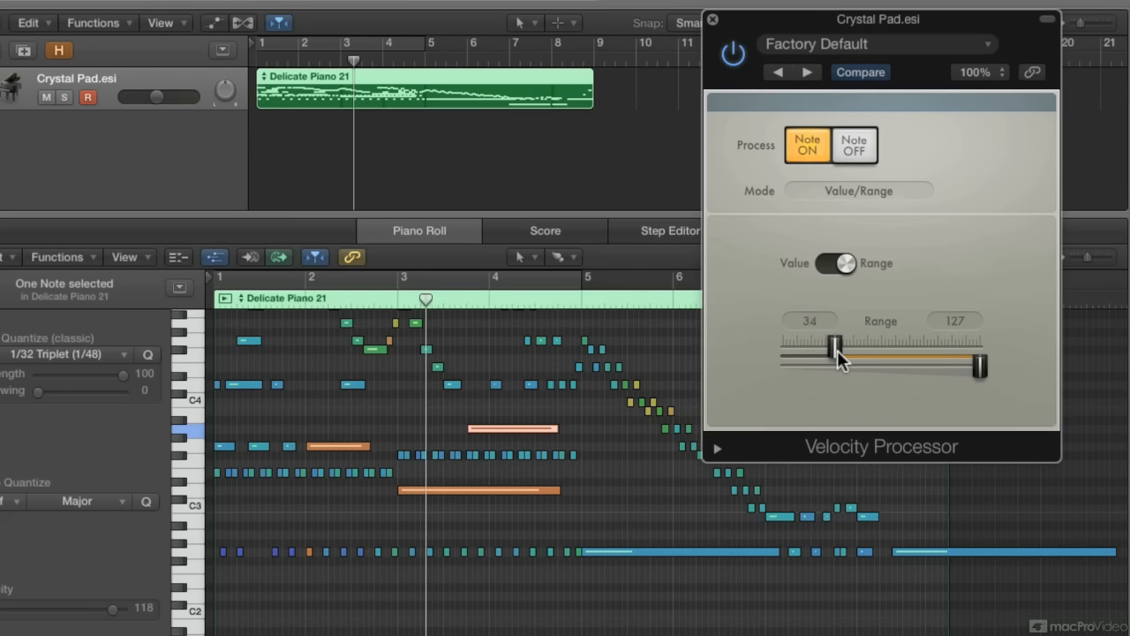
drag(837, 349, 839, 353)
drag(979, 367, 901, 380)
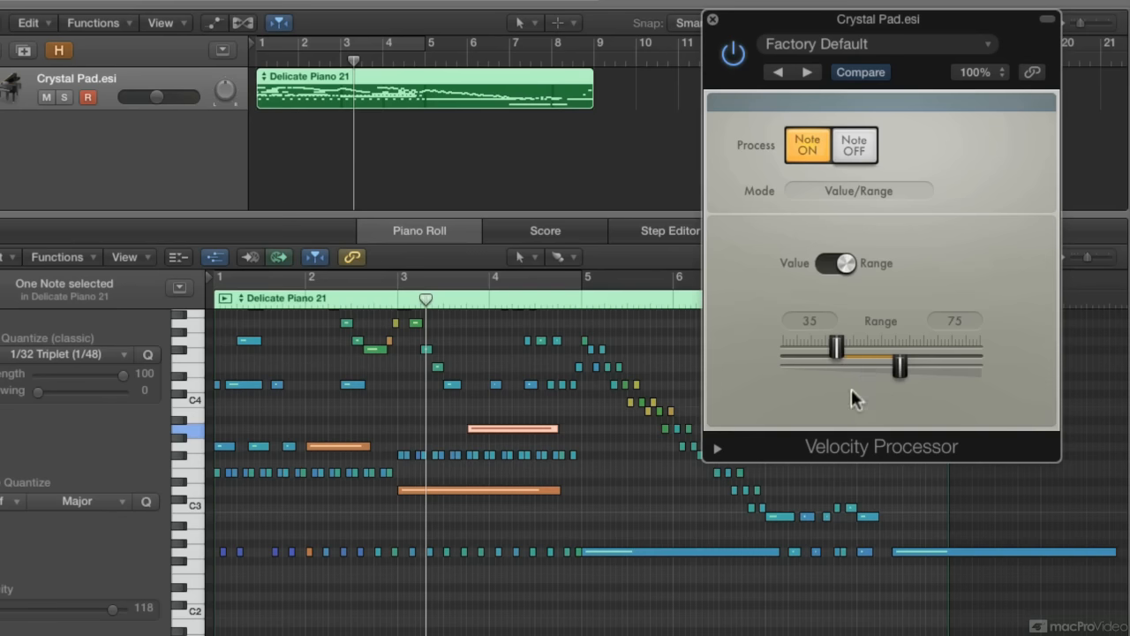
key(Return)
key(space)
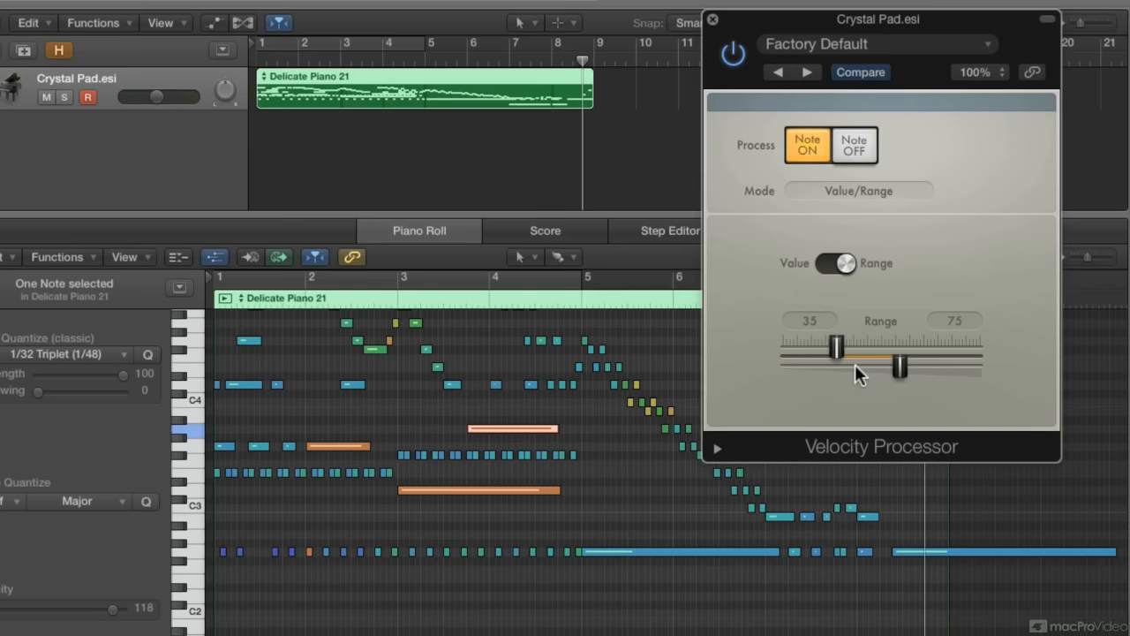
Step: Change the Velocity Processor mode to Add/Scale and set Scale to 100%
click(832, 186)
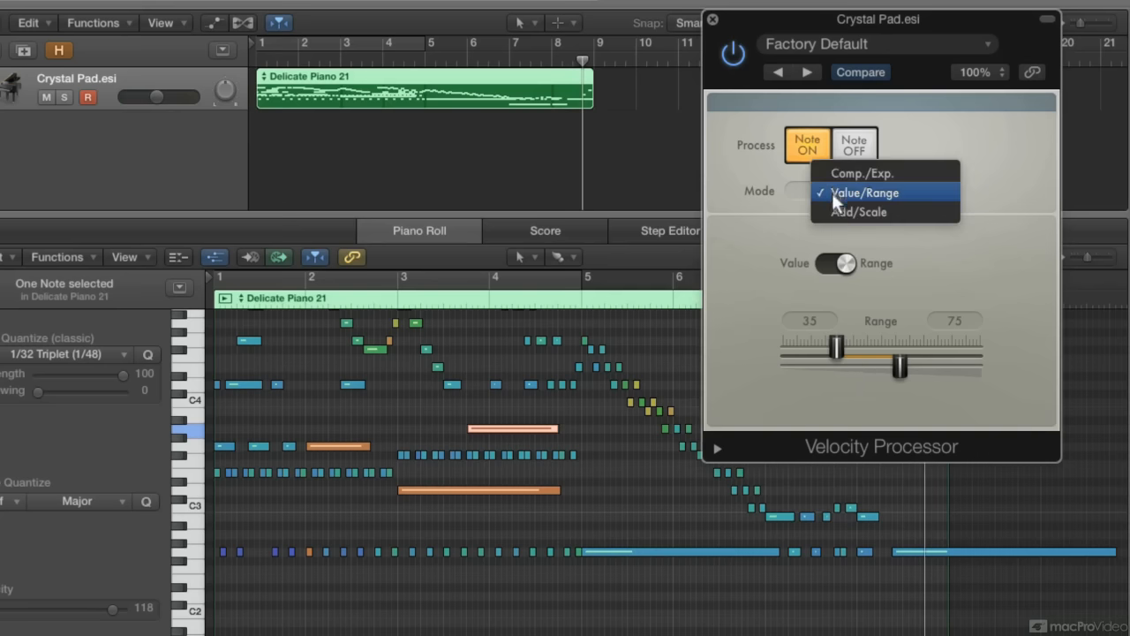
click(835, 213)
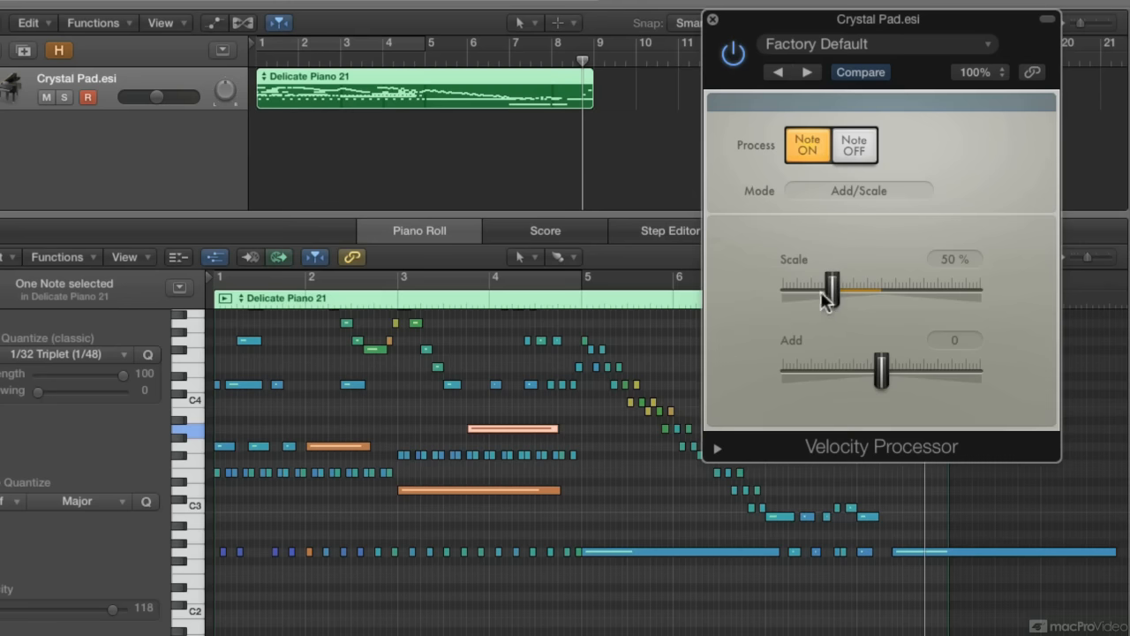
drag(834, 292, 883, 292)
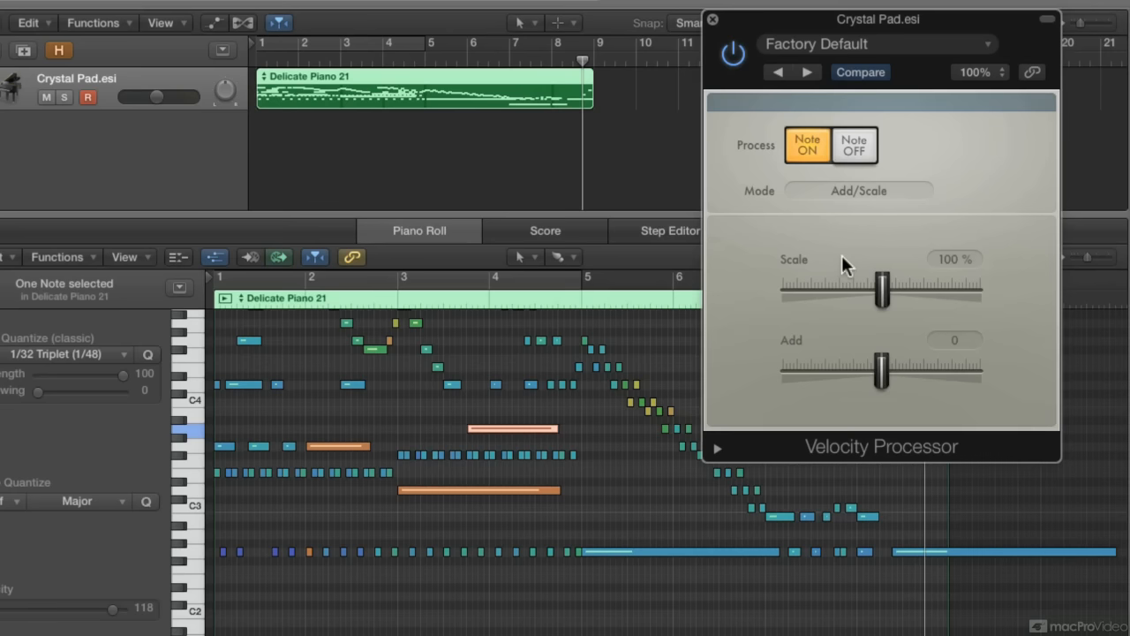
Step: Play the region from the start and lower Scale to 50% during playback
key(Return)
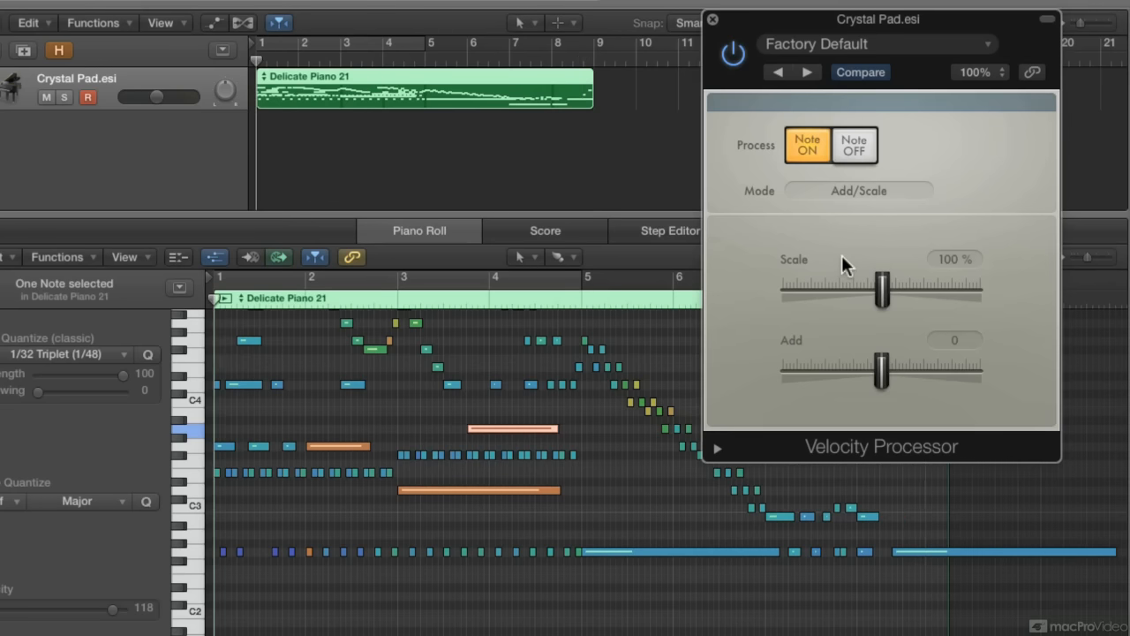
key(space)
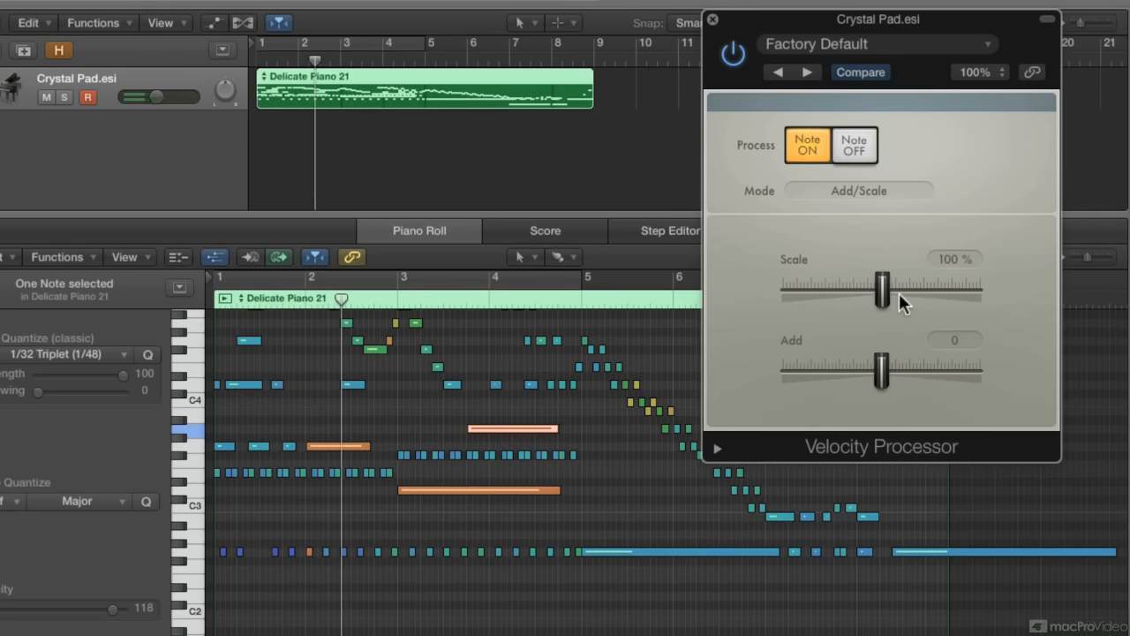
drag(882, 288, 832, 289)
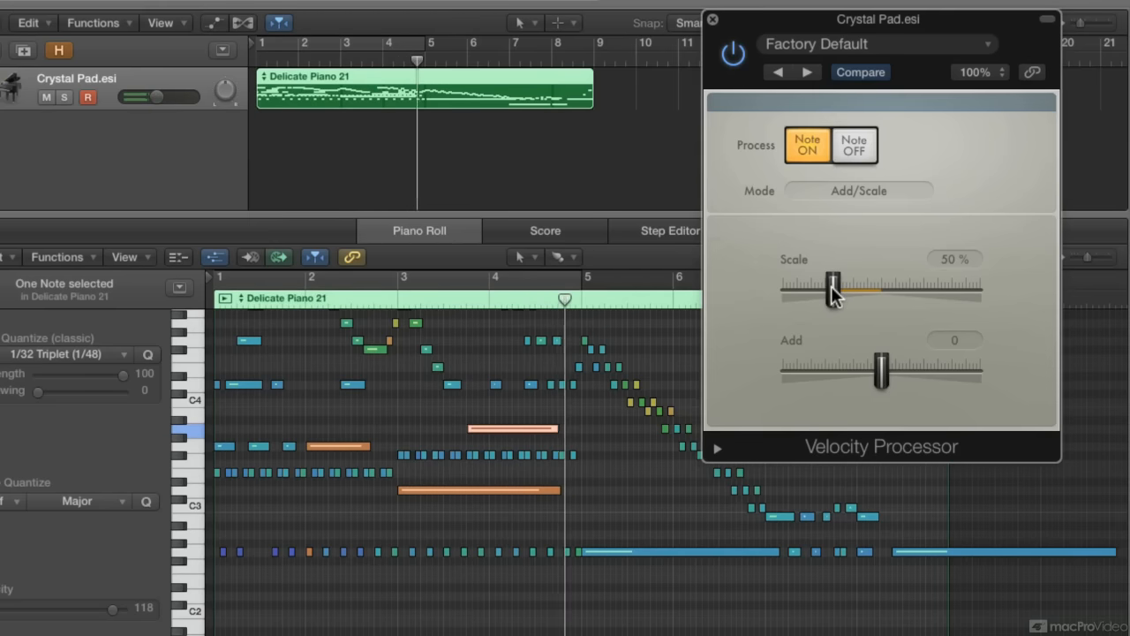
Step: Raise Scale to 200% and play the region from the start
drag(831, 287, 917, 290)
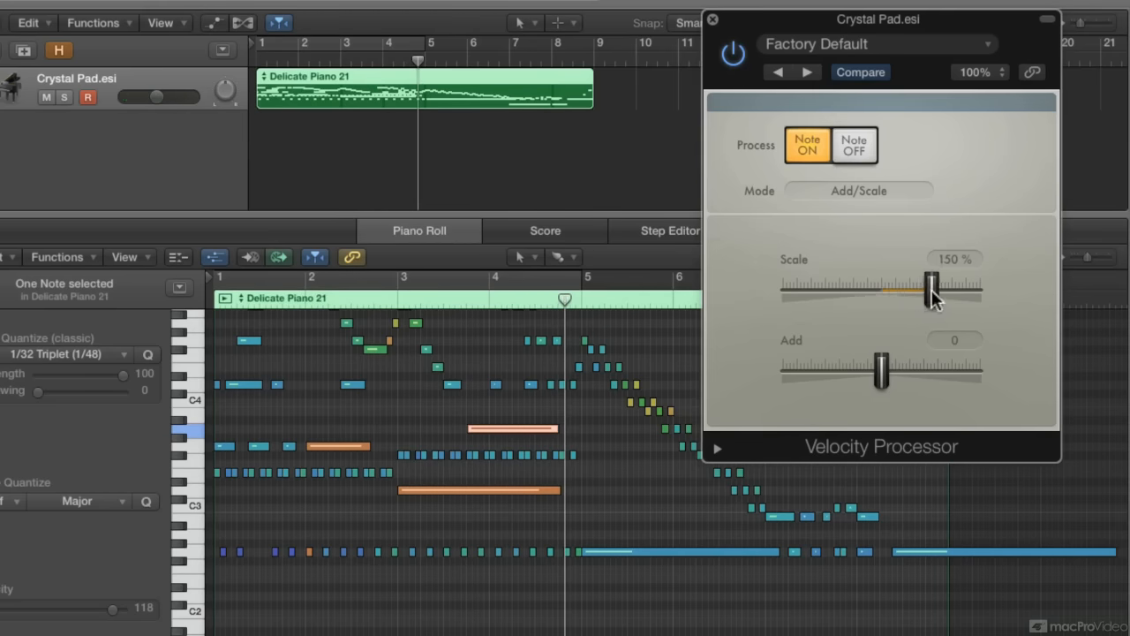
drag(965, 293, 982, 294)
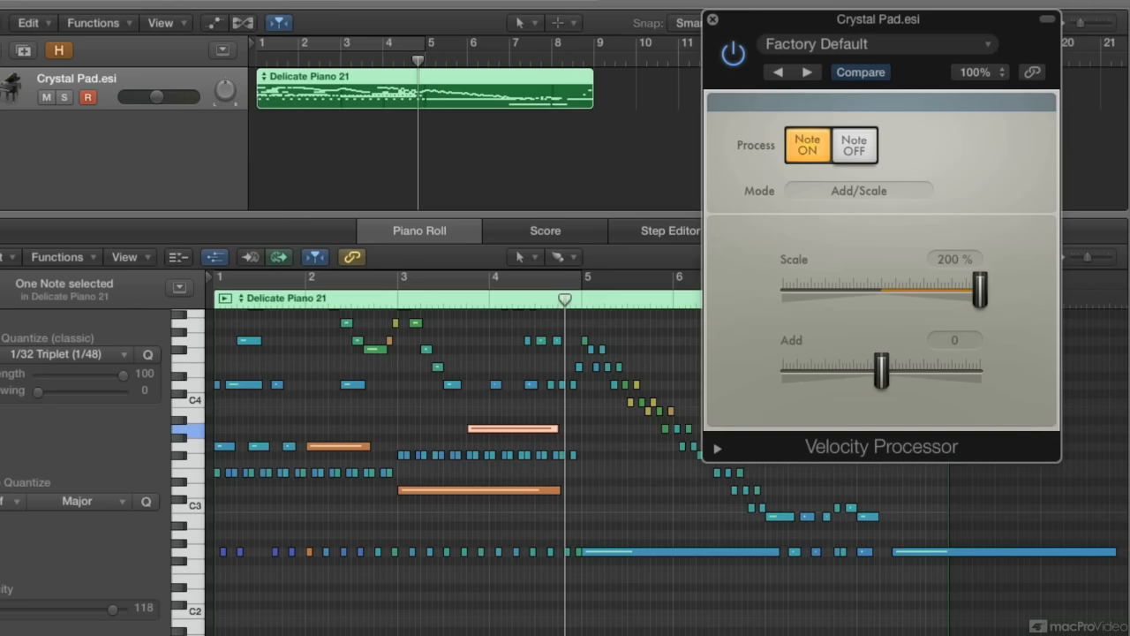
key(Return)
key(space)
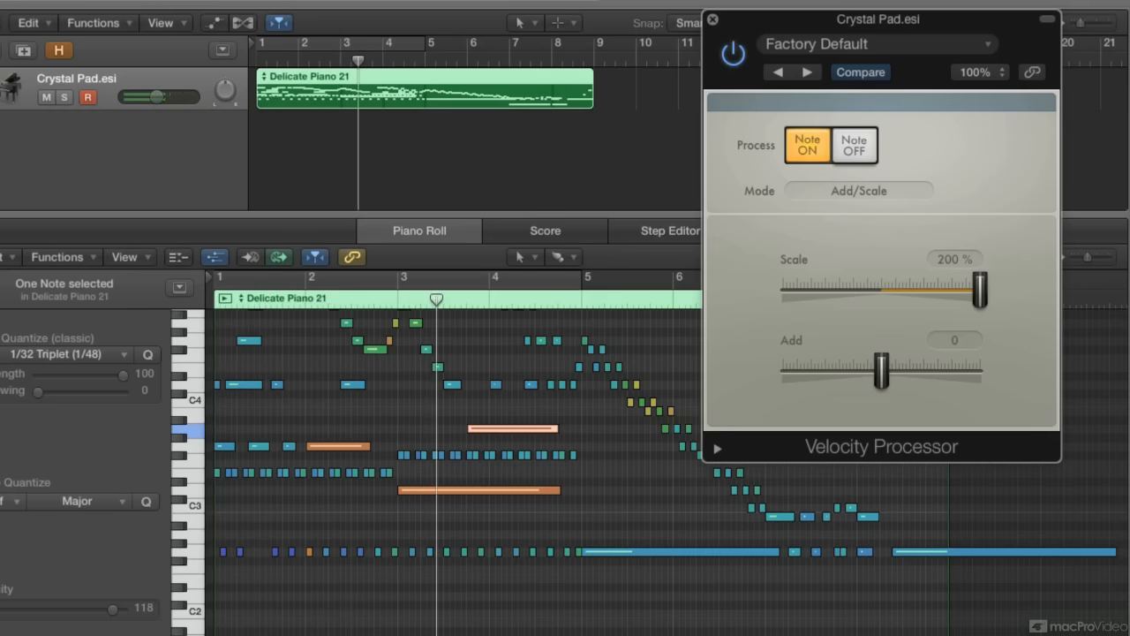
Step: Check the velocities of the short orange note in bar 2 and the three long orange notes in the Piano Roll
click(320, 472)
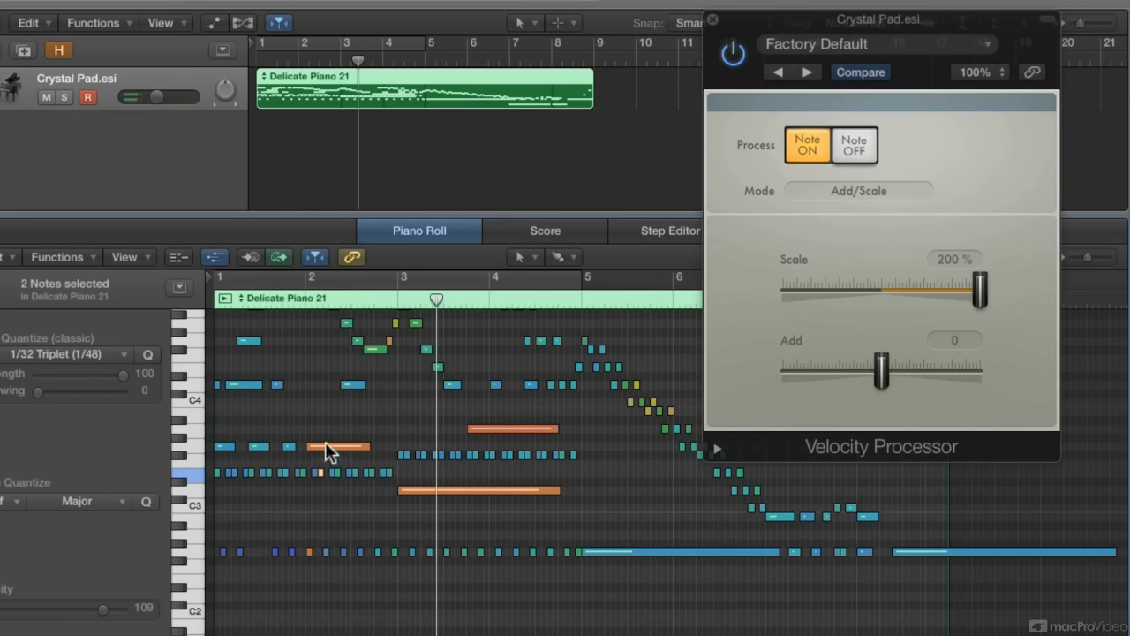
click(344, 447)
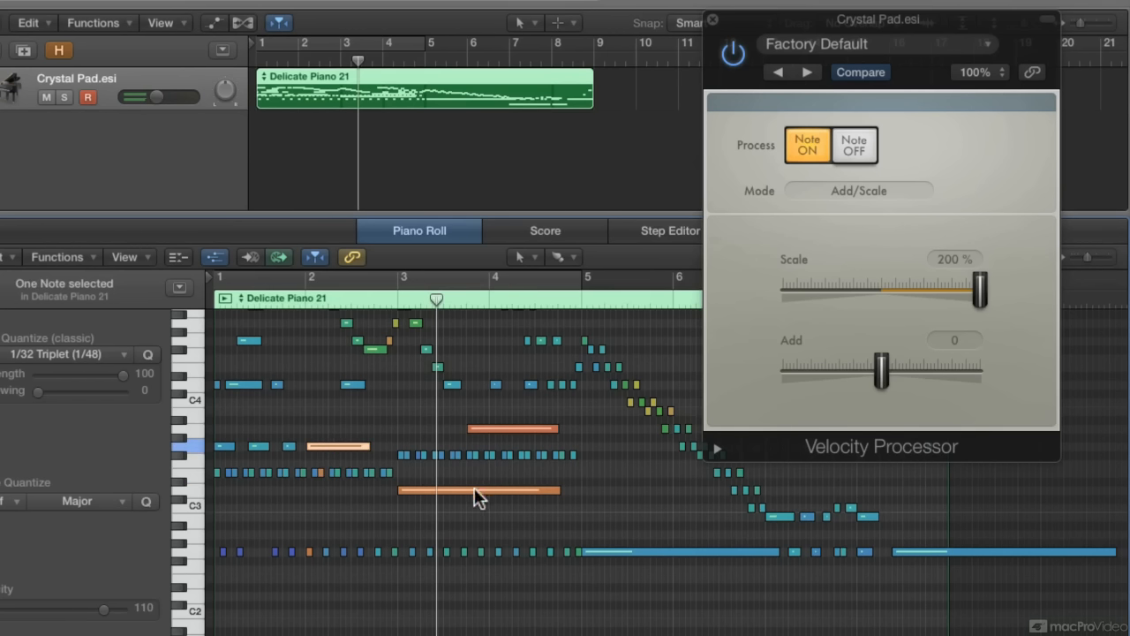
click(475, 488)
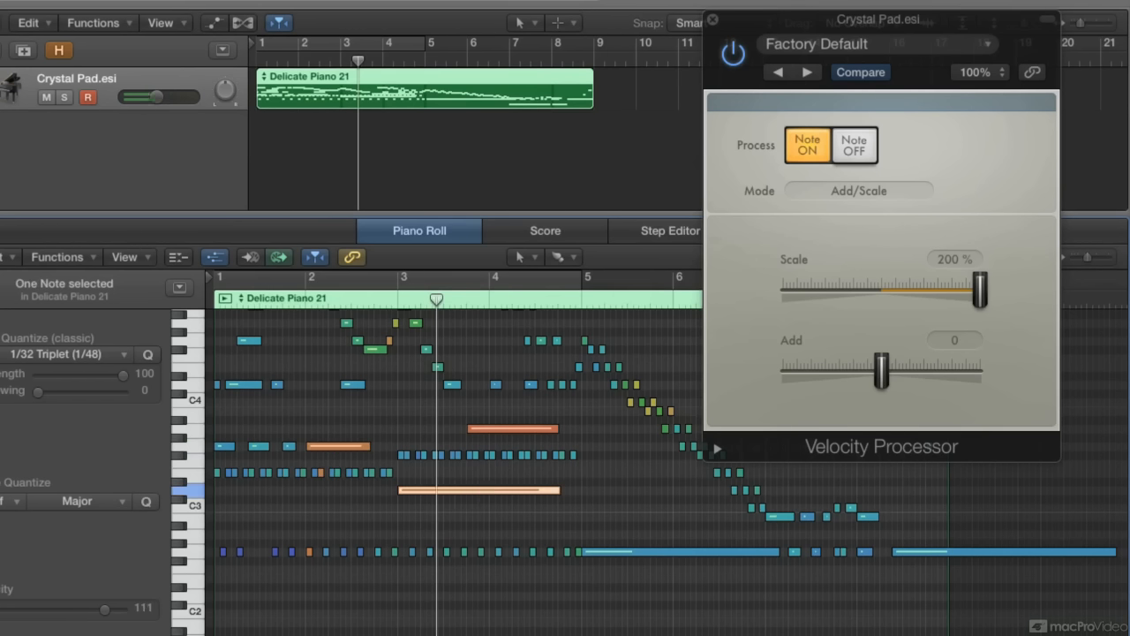
click(490, 430)
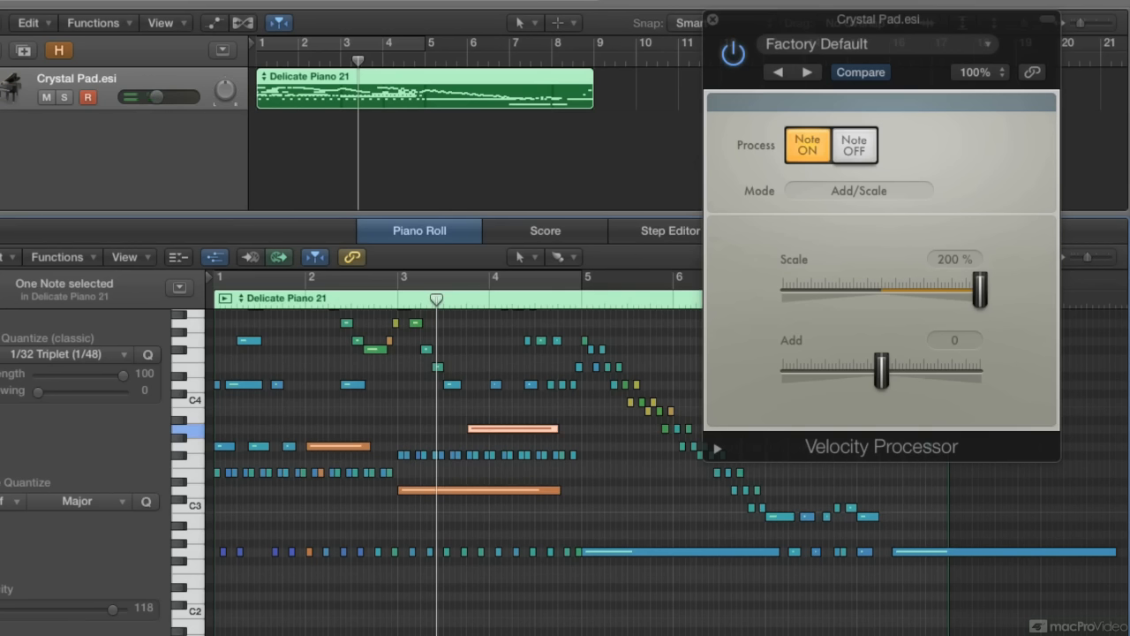
Step: Reset Scale to 100%, set Add to 10, and play the region from the start
alt+click(886, 292)
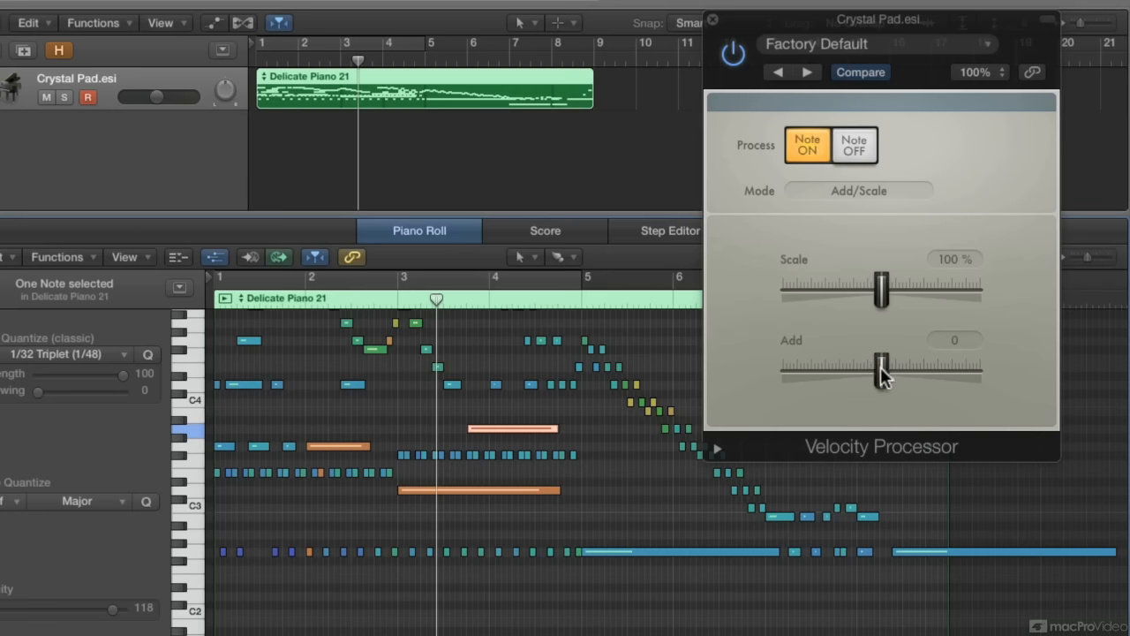
drag(880, 366, 888, 369)
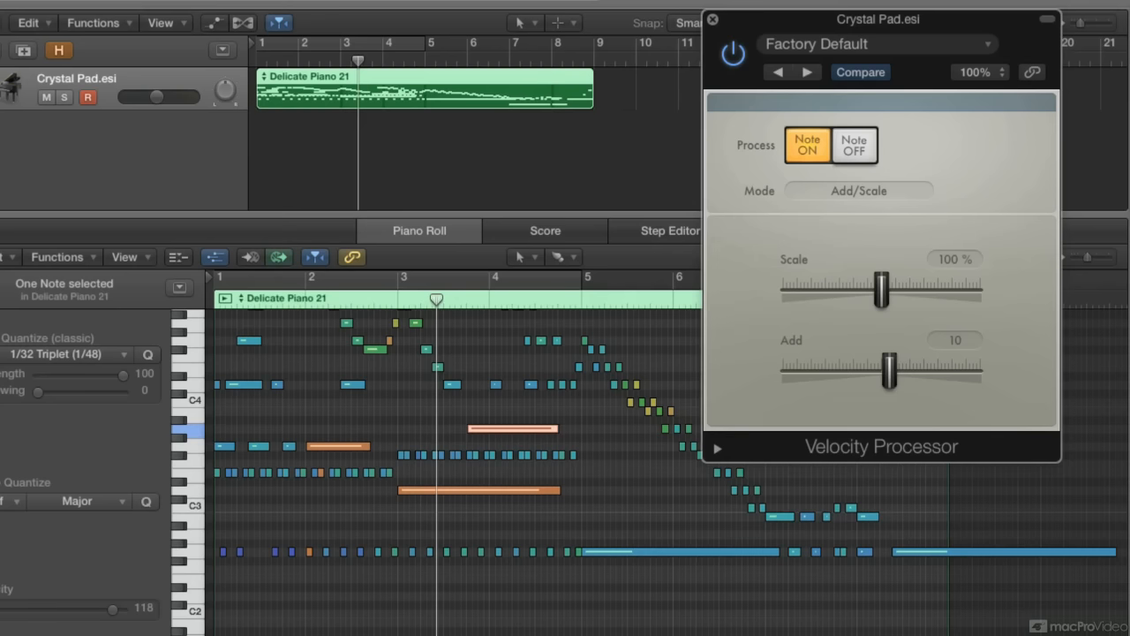
key(Return)
key(space)
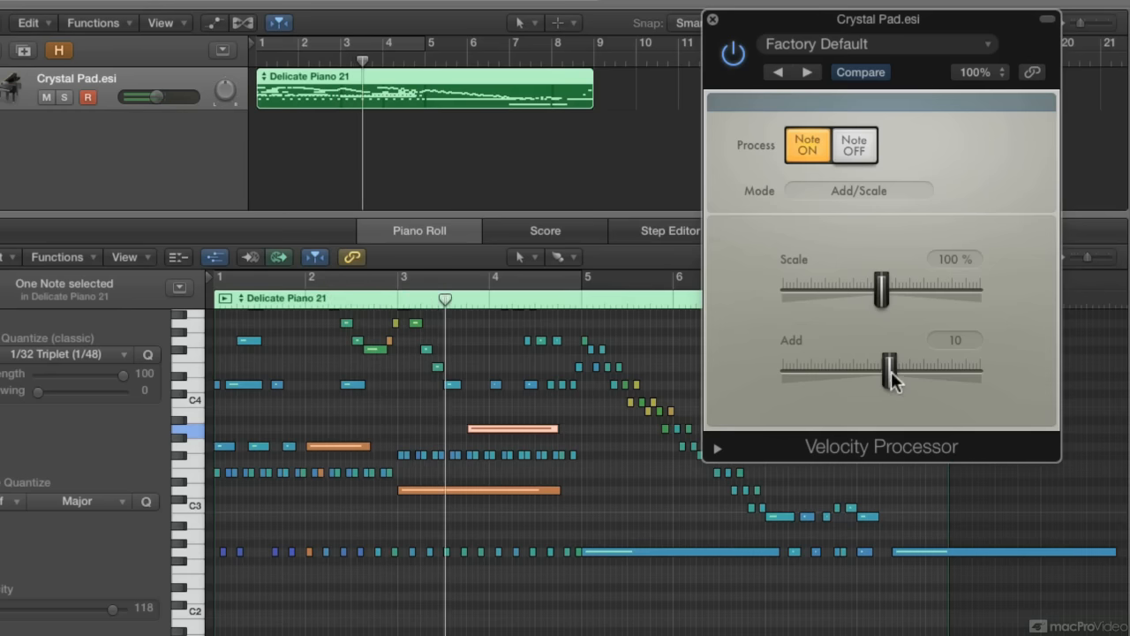
Step: Set Add to -50 in the Velocity Processor and play the region from the start
drag(889, 373, 841, 373)
double_click(969, 340)
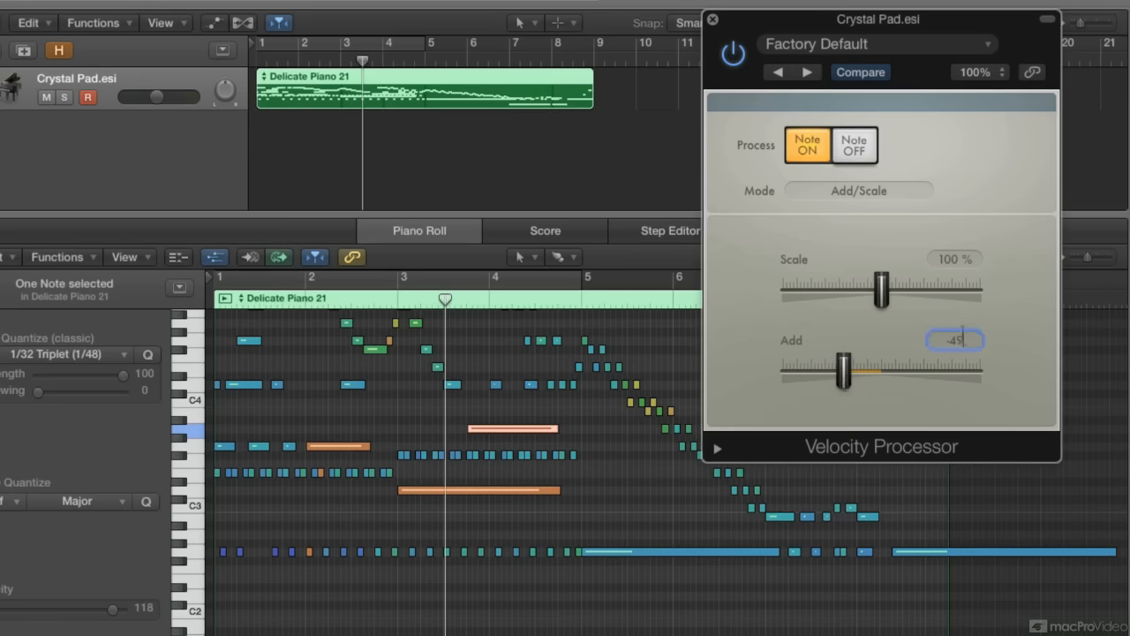
text(-50)
key(Return)
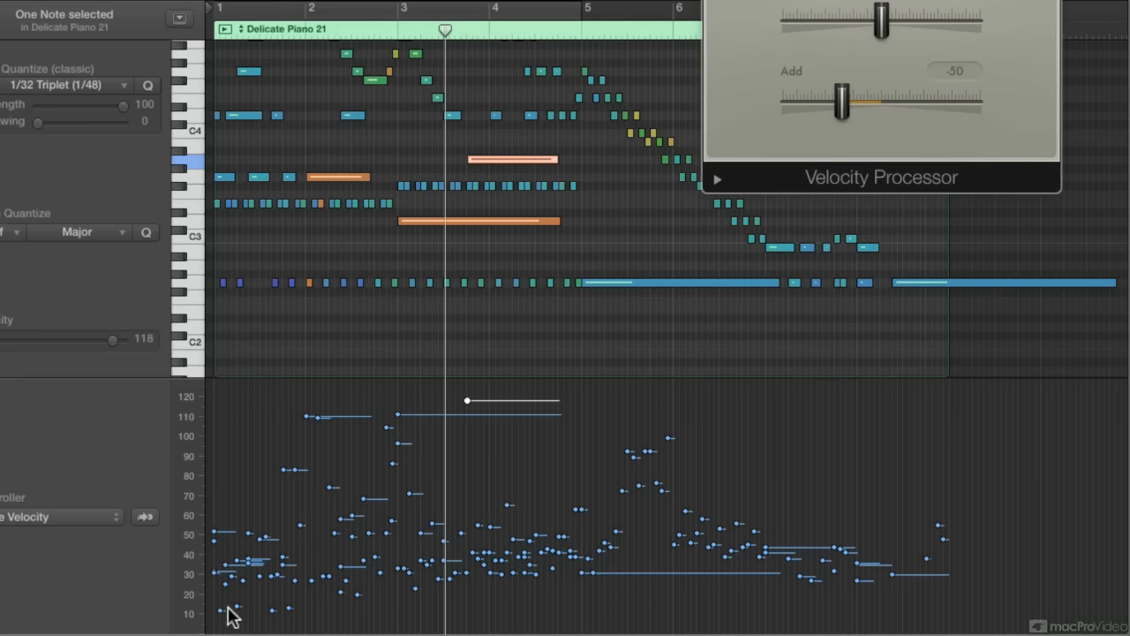
key(Return)
key(space)
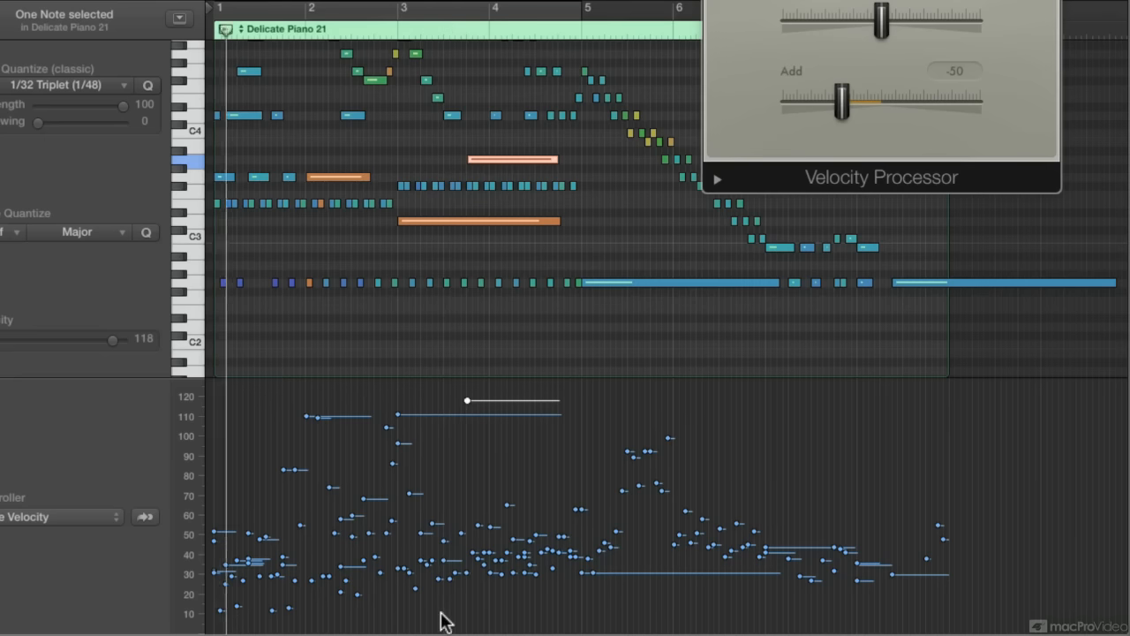